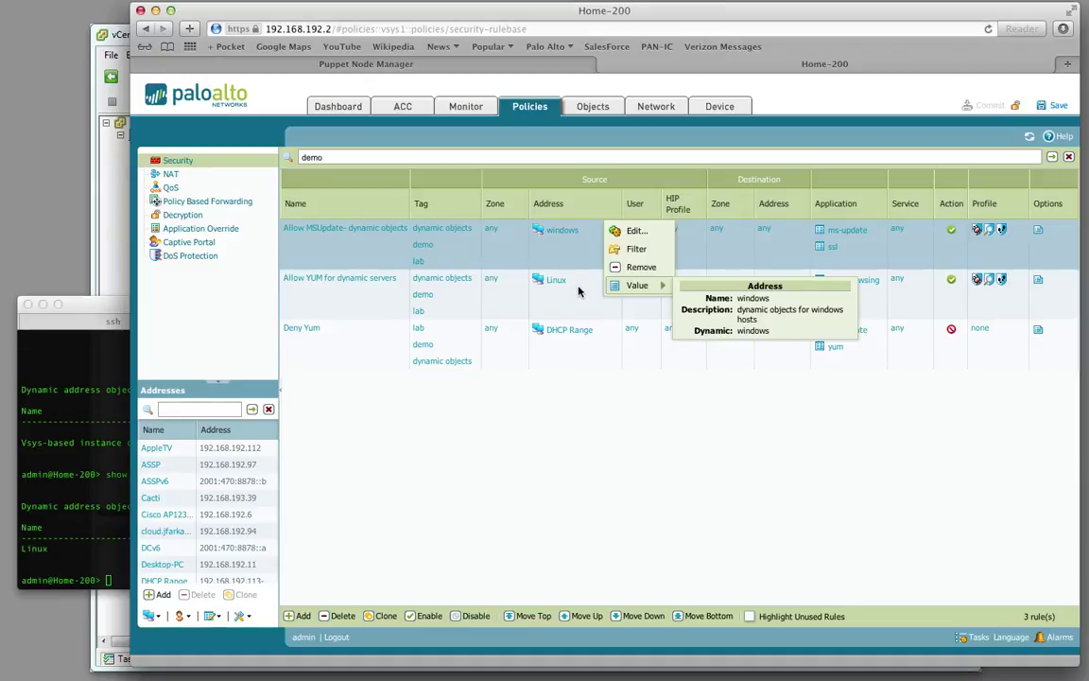
Close the windows address object's info and open options for the Linux rule's address object.
click(522, 262)
right_click(613, 282)
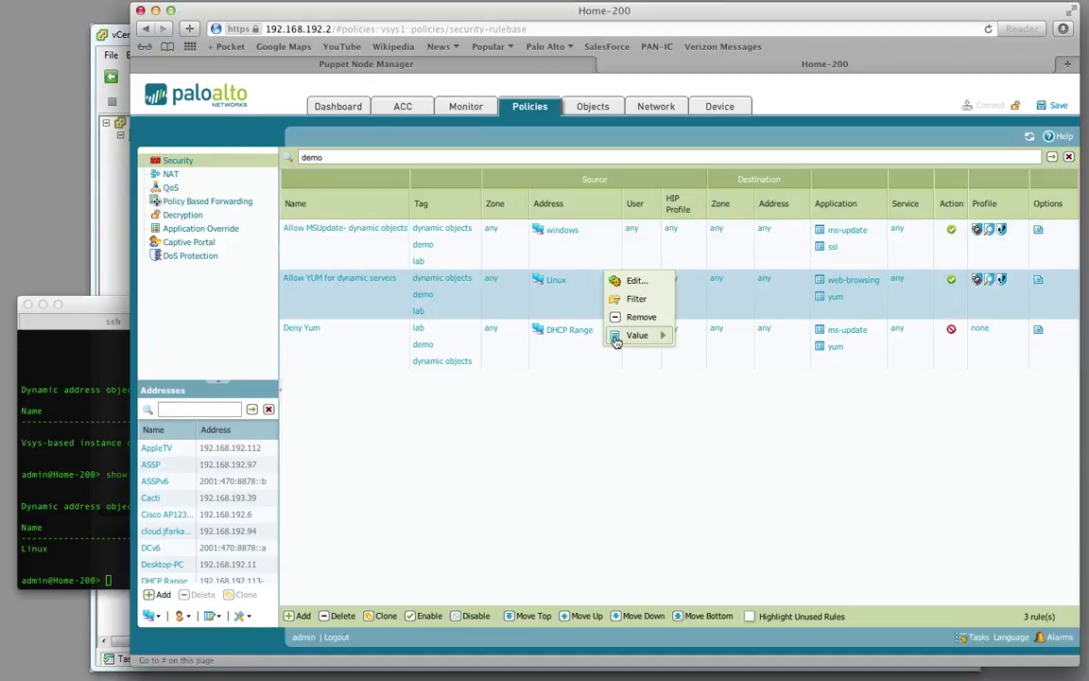
mouse_move(616, 338)
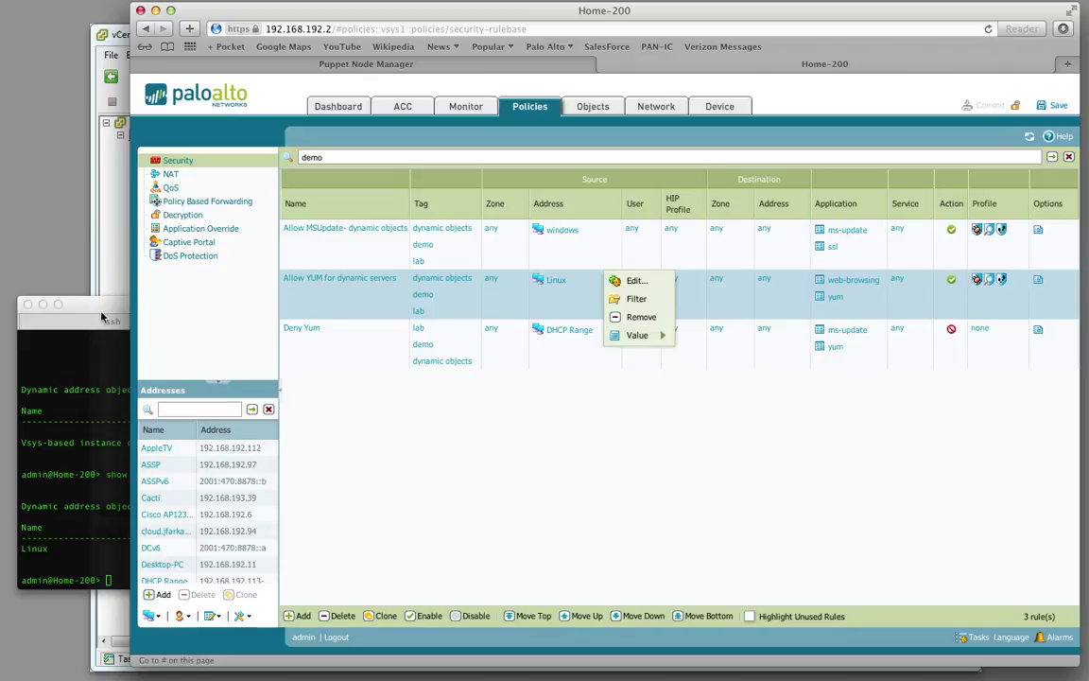
Rerun 'show object dynamic-address-object name Linux' in ssh; it still lists only 192.168.192.52.
click(87, 345)
key(Up)
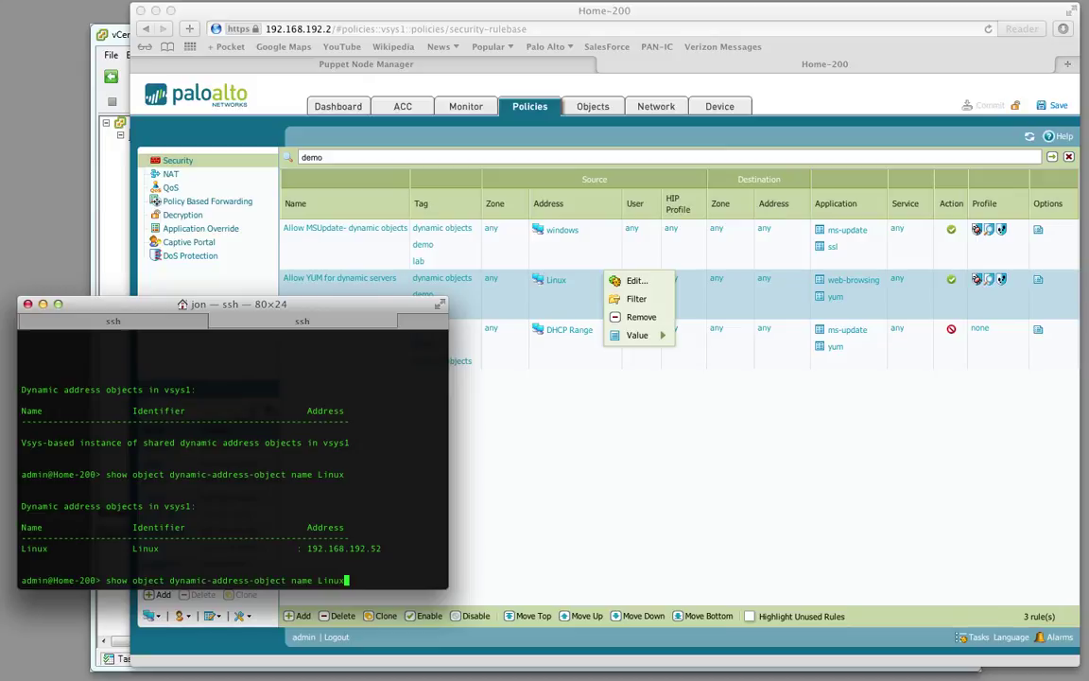
key(Return)
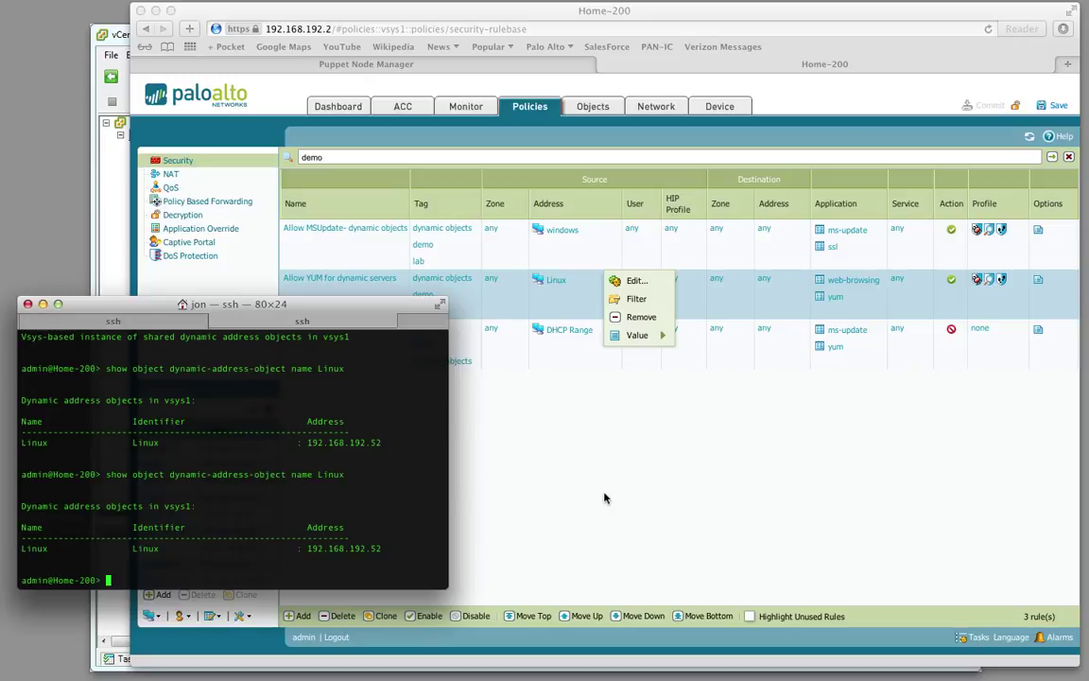
View the CentOS template in vSphere Client, then return to the puppet master's root shell.
click(101, 245)
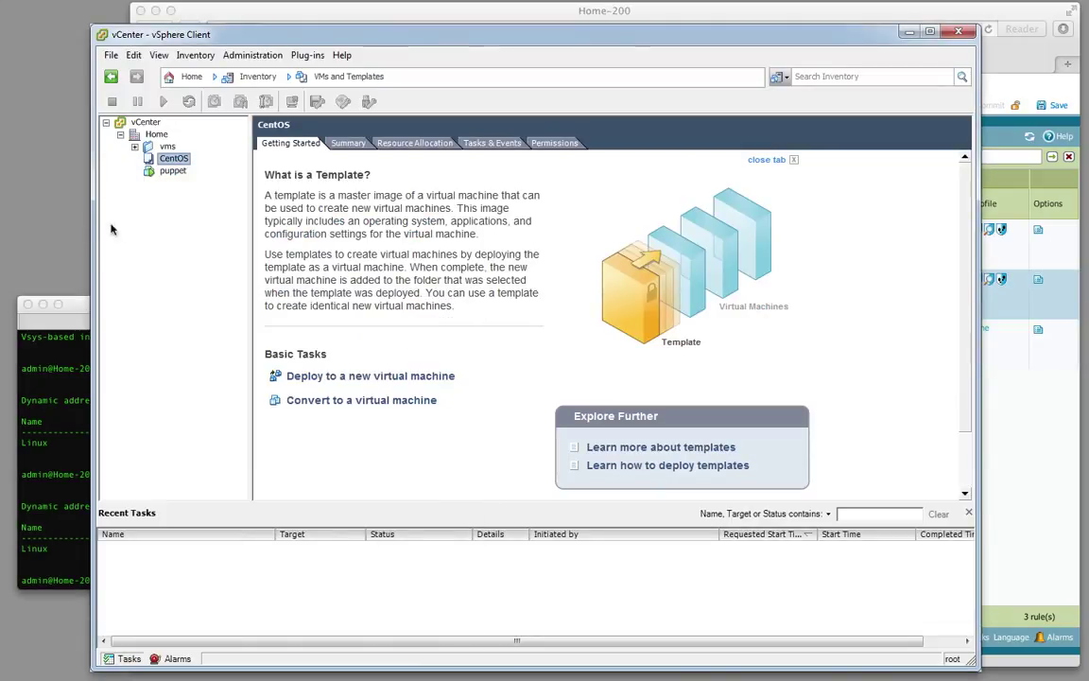
click(74, 318)
click(80, 321)
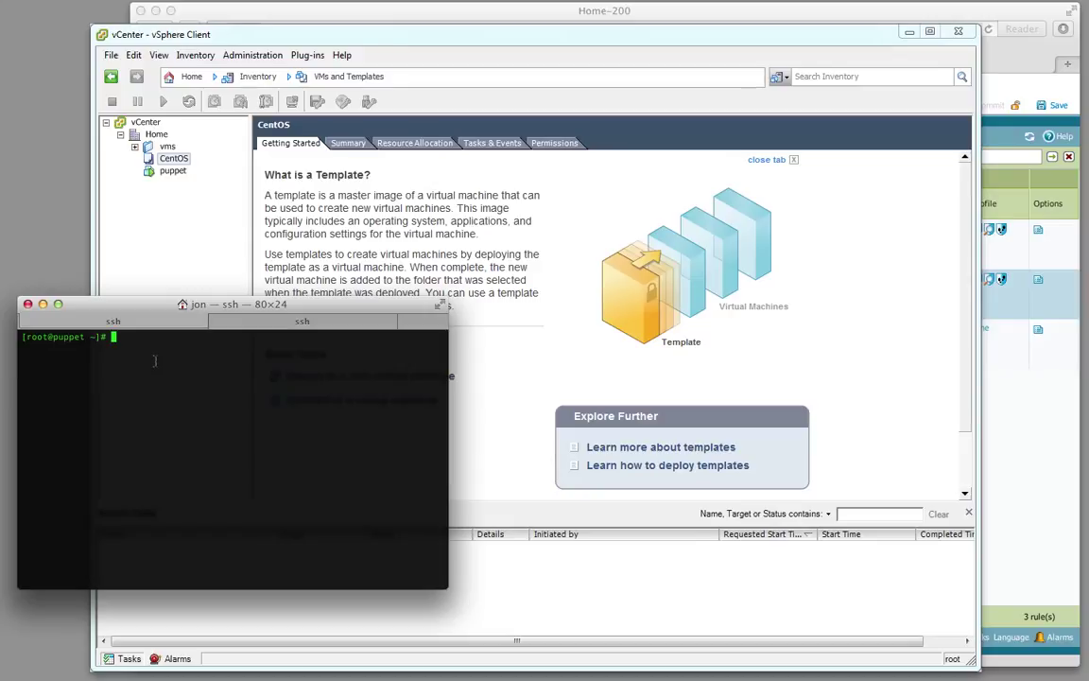
Run puppet-dag-create.sh and copy the template path /Datacenters/Home/vm/CentOS it found.
text(./puppet-dag-create)
key(Tab)
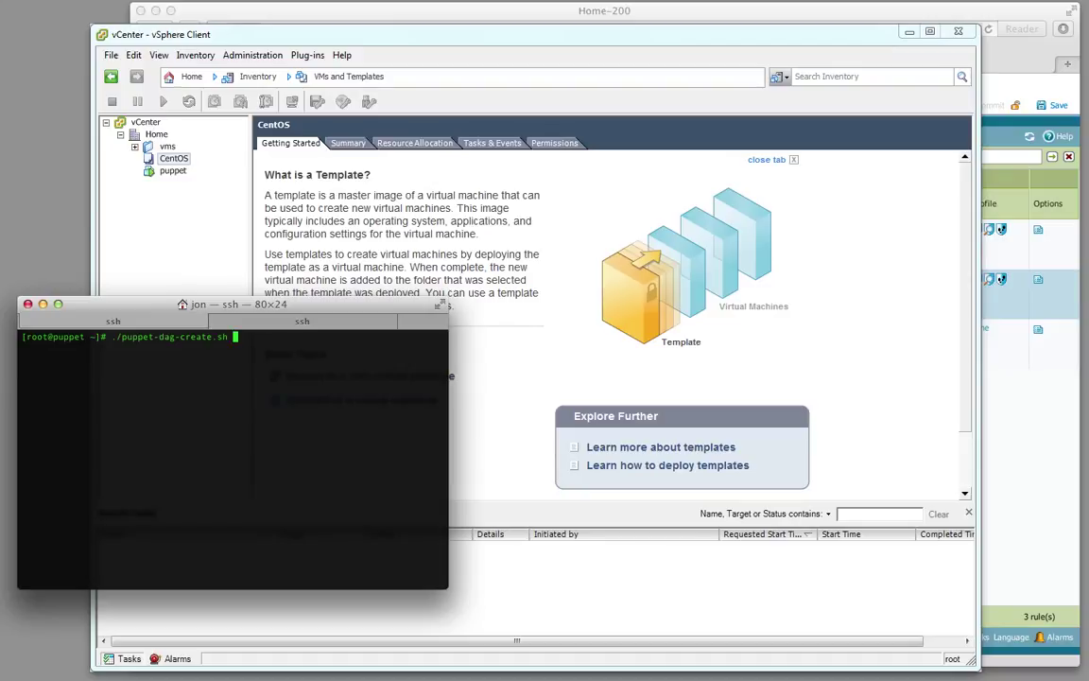
key(Return)
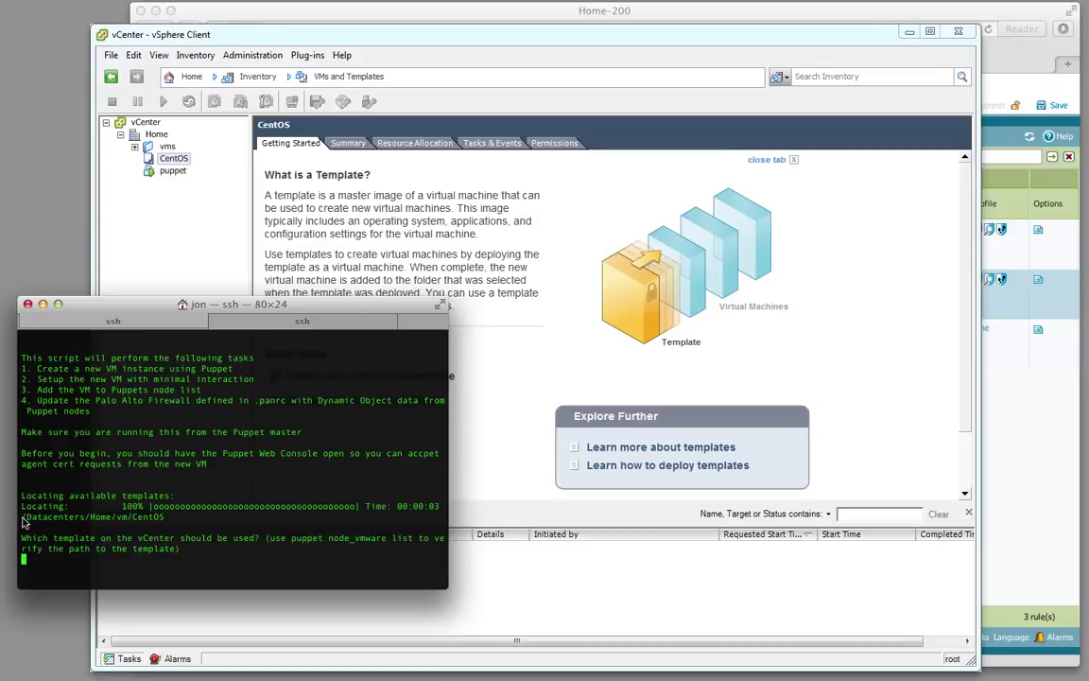
drag(23, 518, 162, 526)
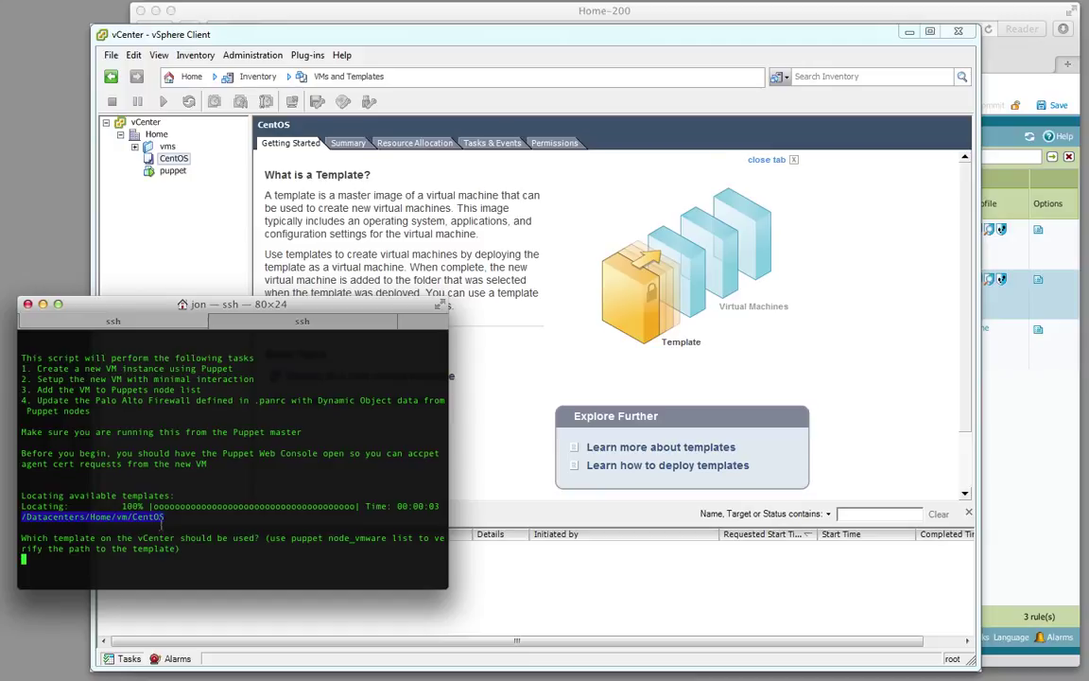
Give the script the CentOS template path and VM name app-server1, and confirm with yes.
text(/Datacenters/Home/vm/CentOS)
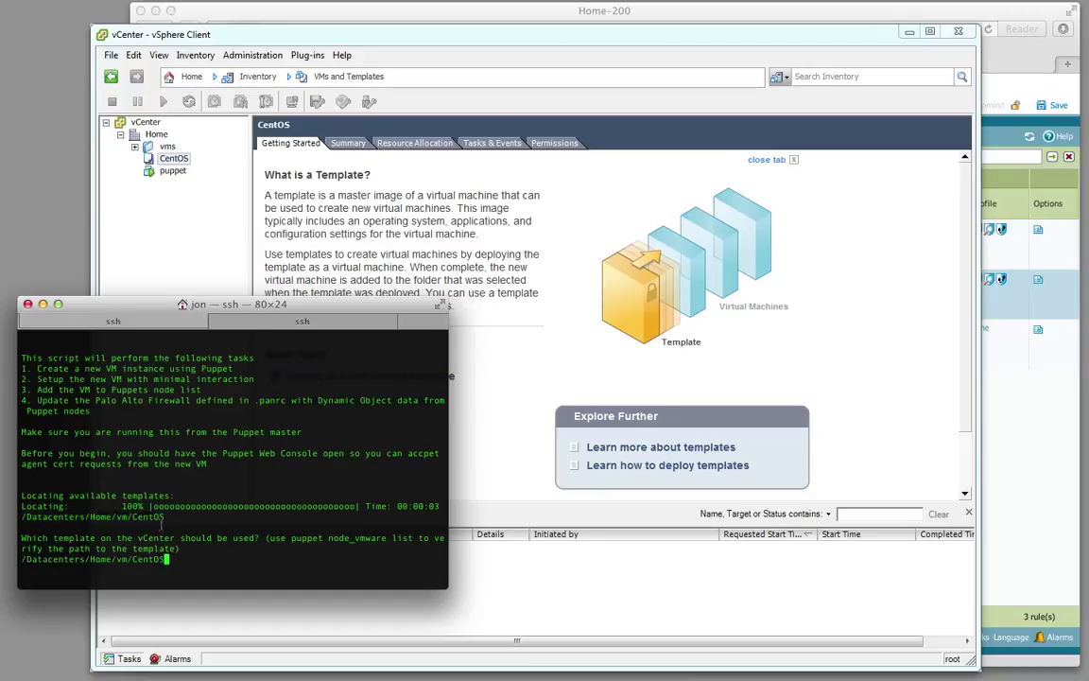
key(Return)
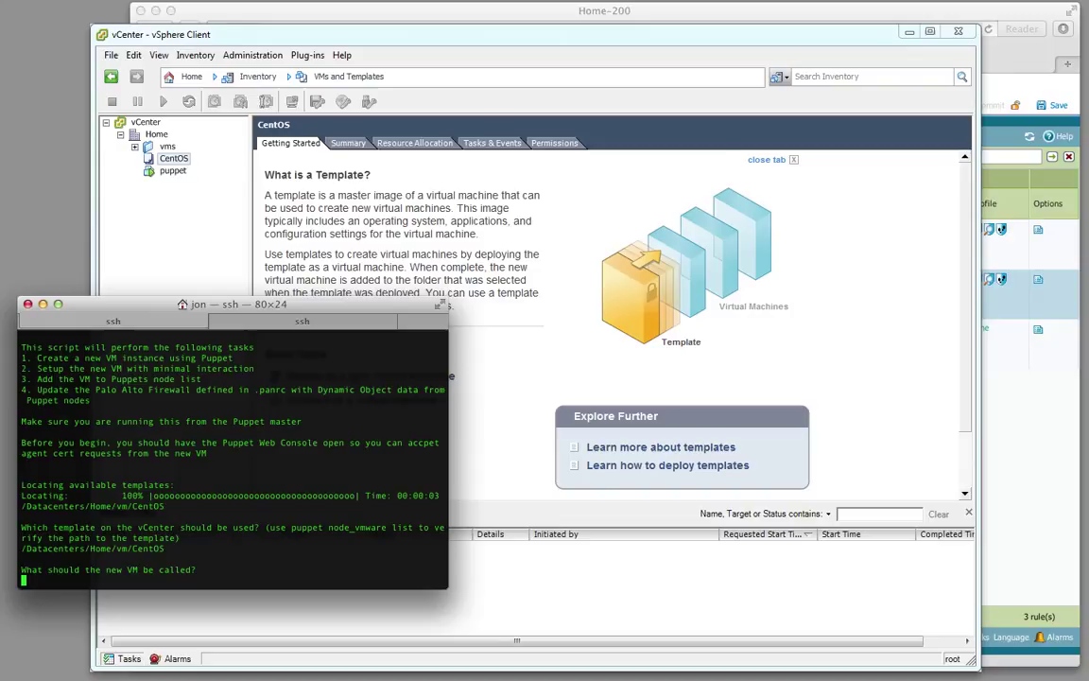
text(app-server1)
key(Return)
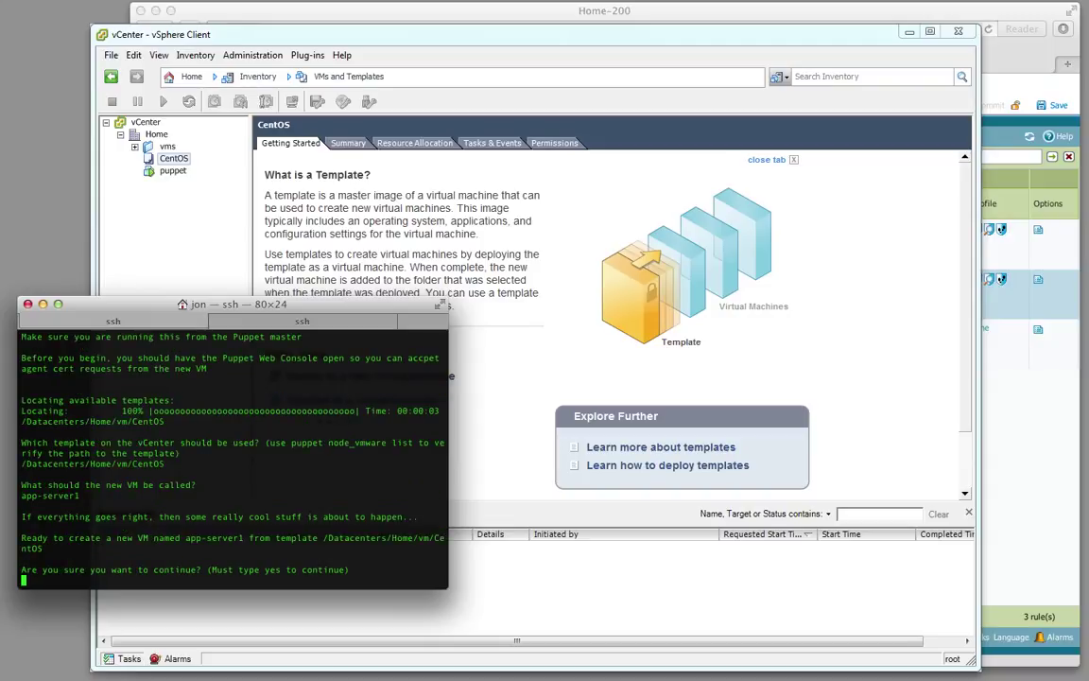
text(yes)
key(Return)
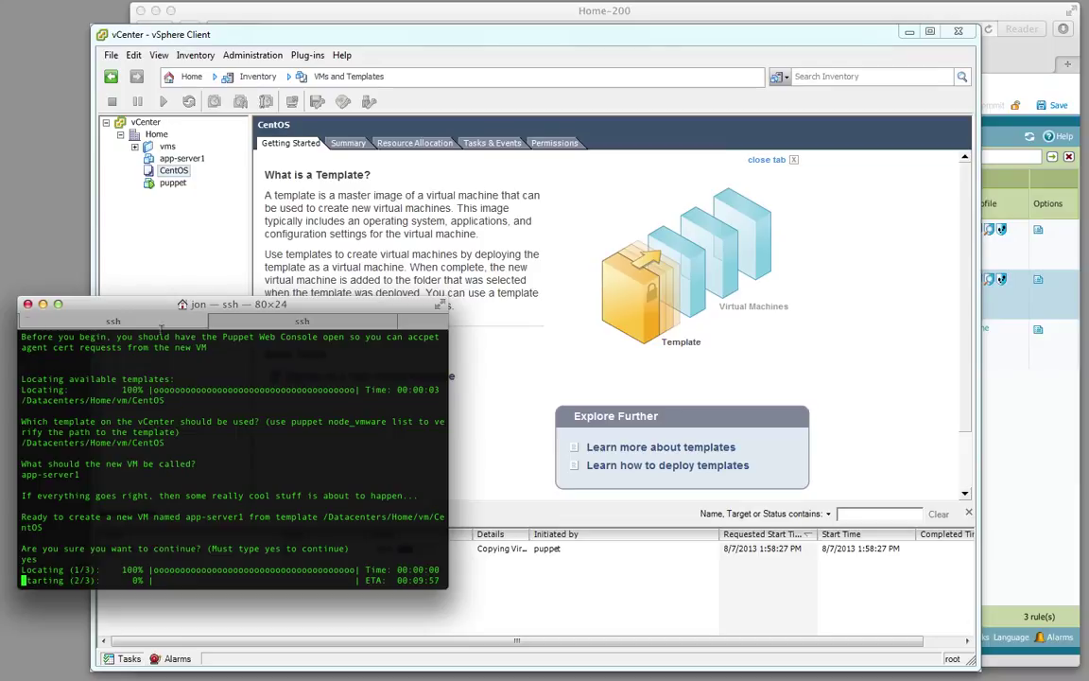
Move the terminal aside and watch the app-server1 Clone virtual machine task run to Completed.
drag(161, 309, 385, 217)
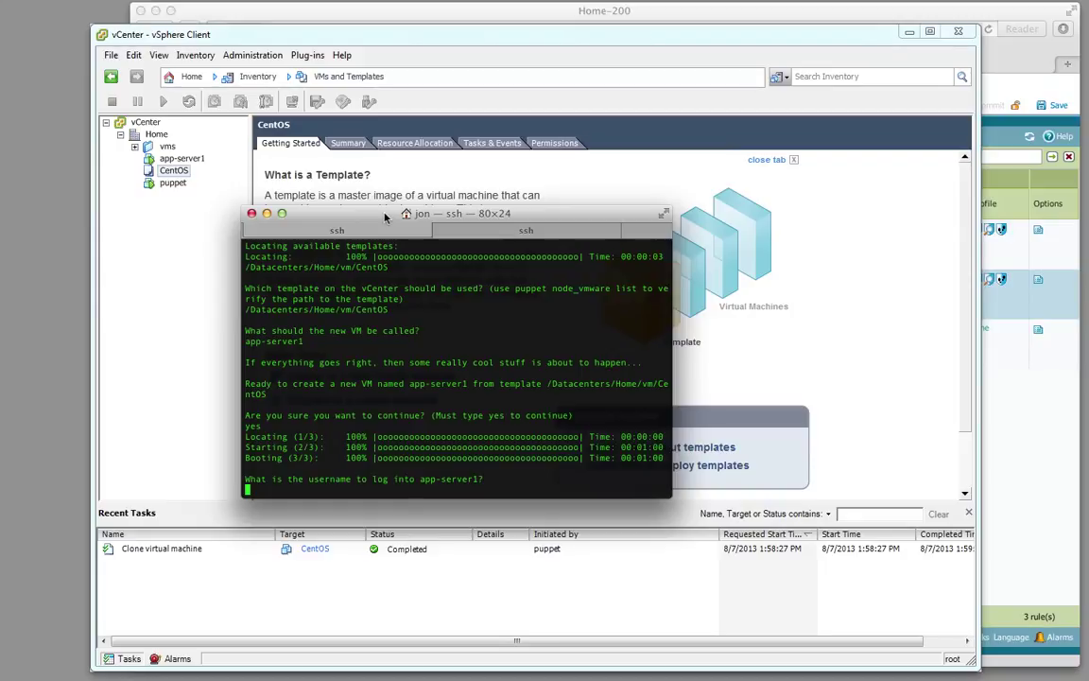
Log in to the new VM as root with its password and set hostname app-server1.
text(root)
key(Return)
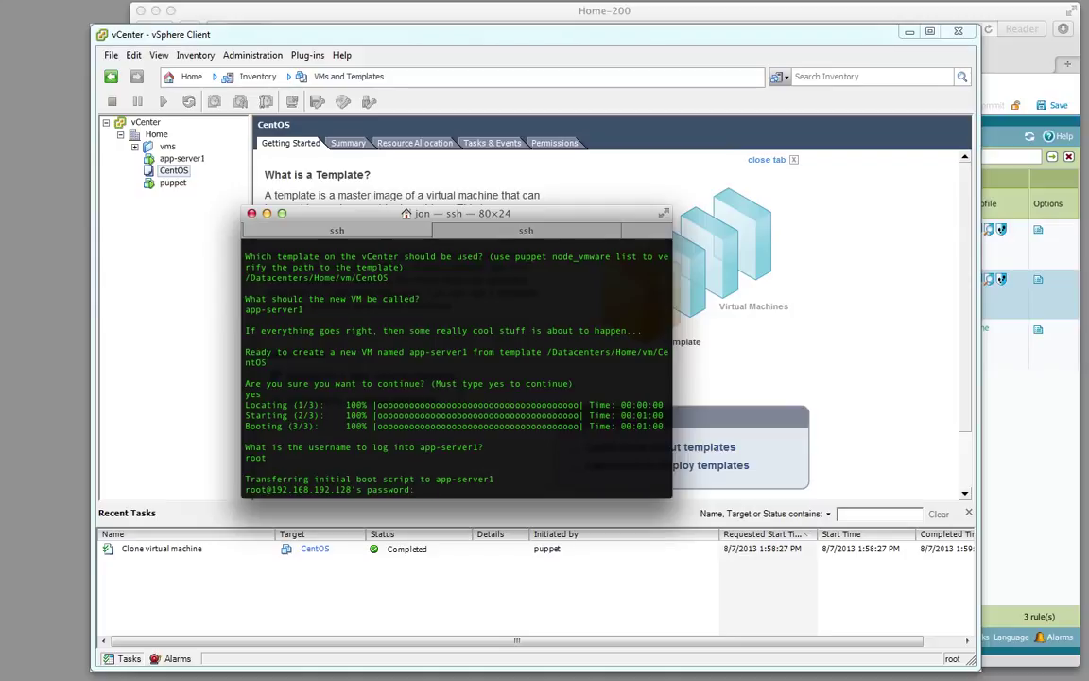
key(Return)
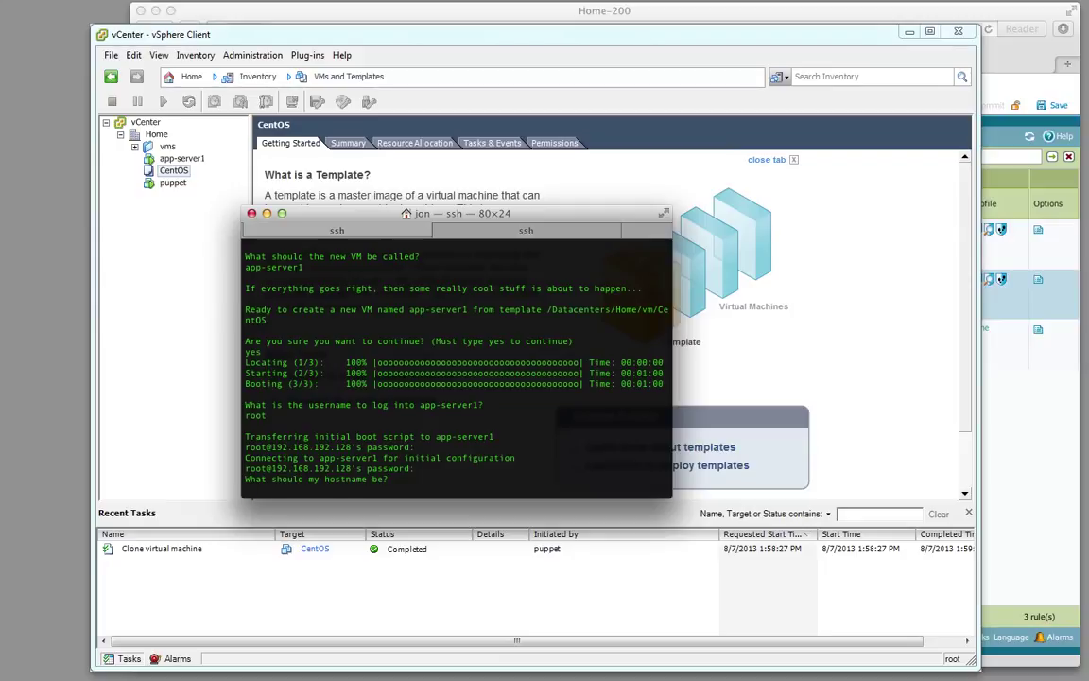
text(app-server1)
key(Return)
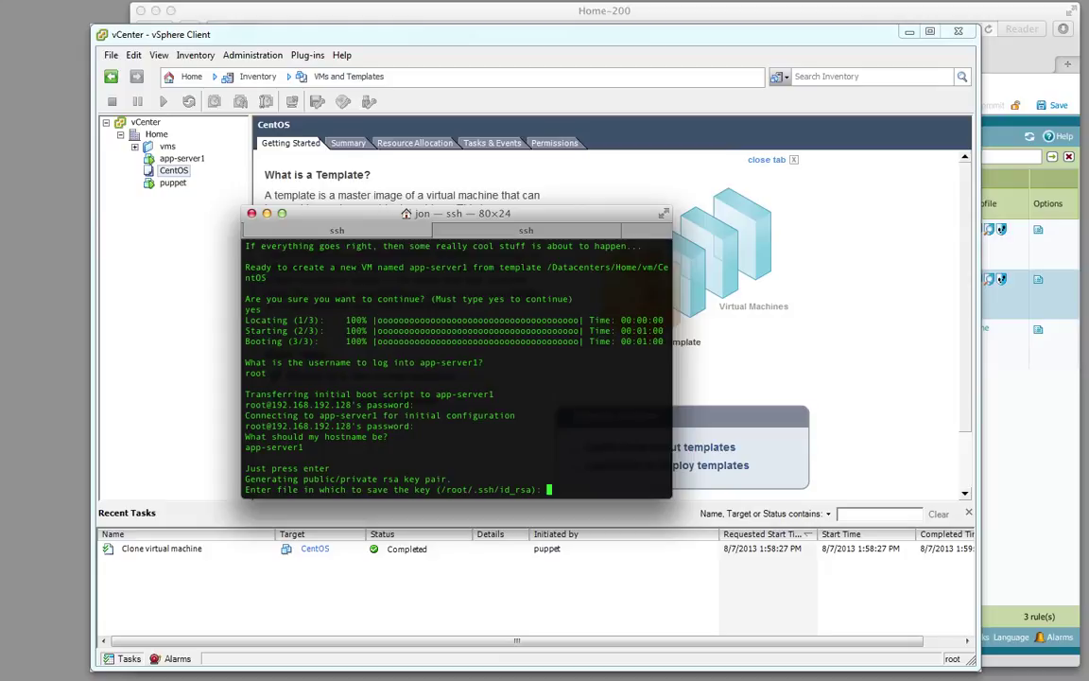
Generate the RSA key in the default file with an empty passphrase.
key(Return)
key(Return)
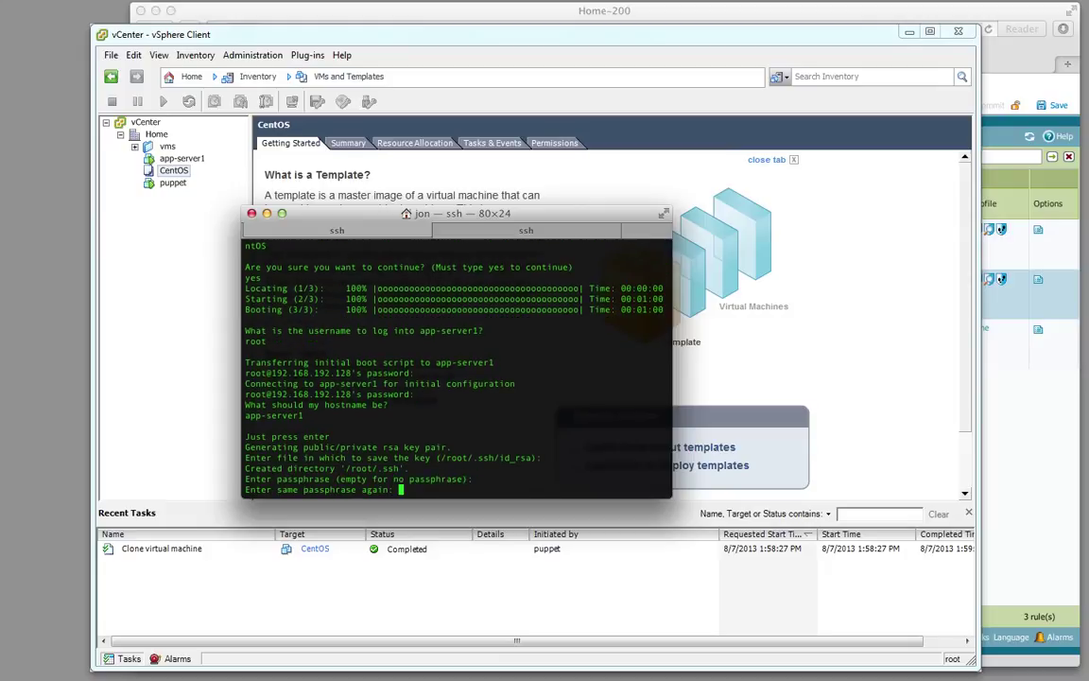
key(Return)
key(Return)
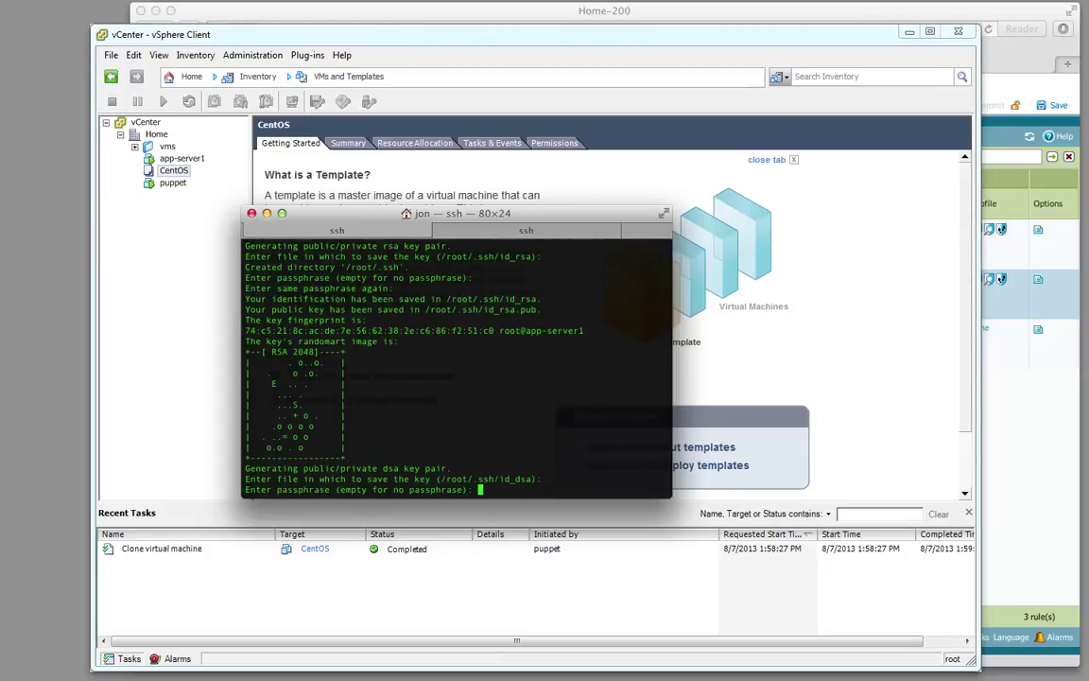
key(Return)
key(Return)
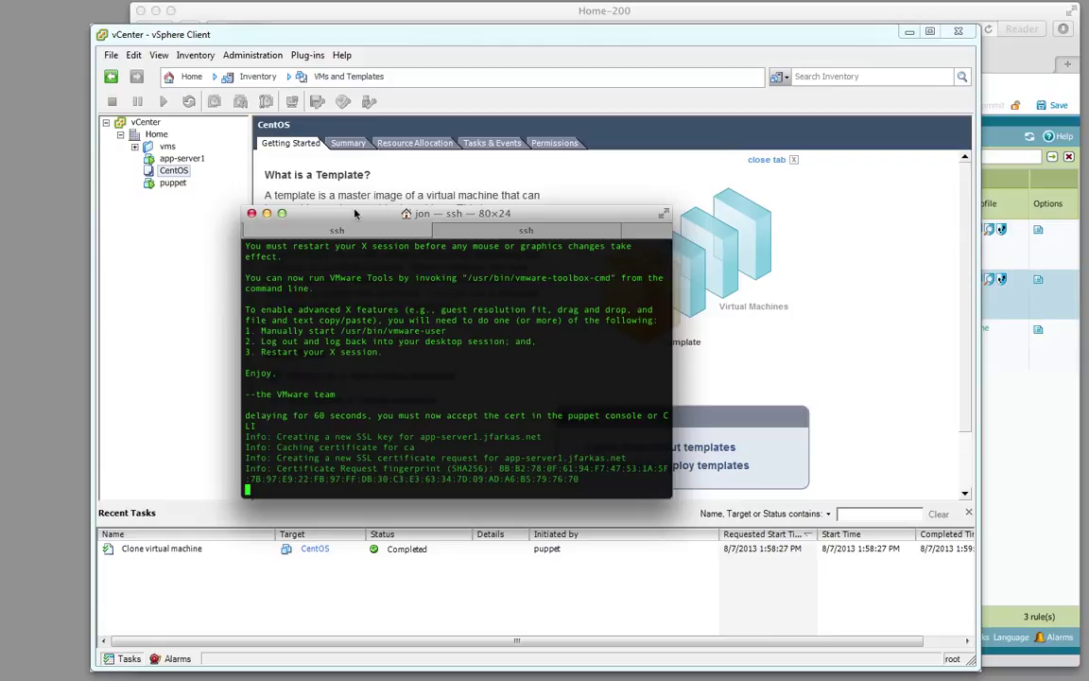
Open the Puppet console in Safari and refresh its pending node requests list.
drag(355, 214, 142, 272)
click(290, 17)
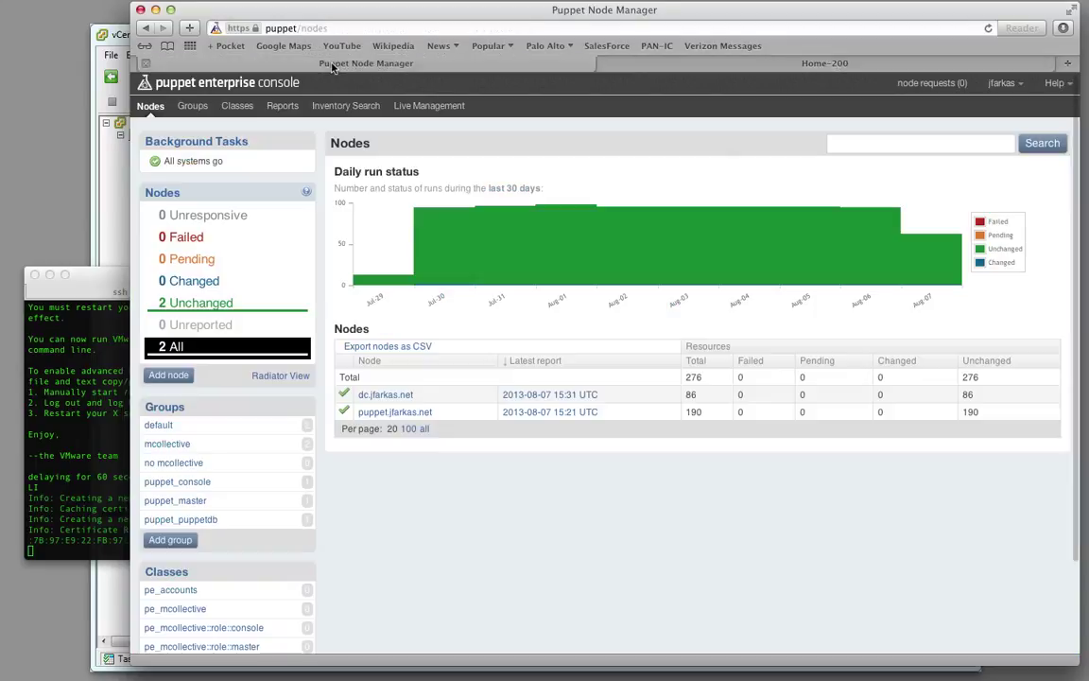
click(329, 63)
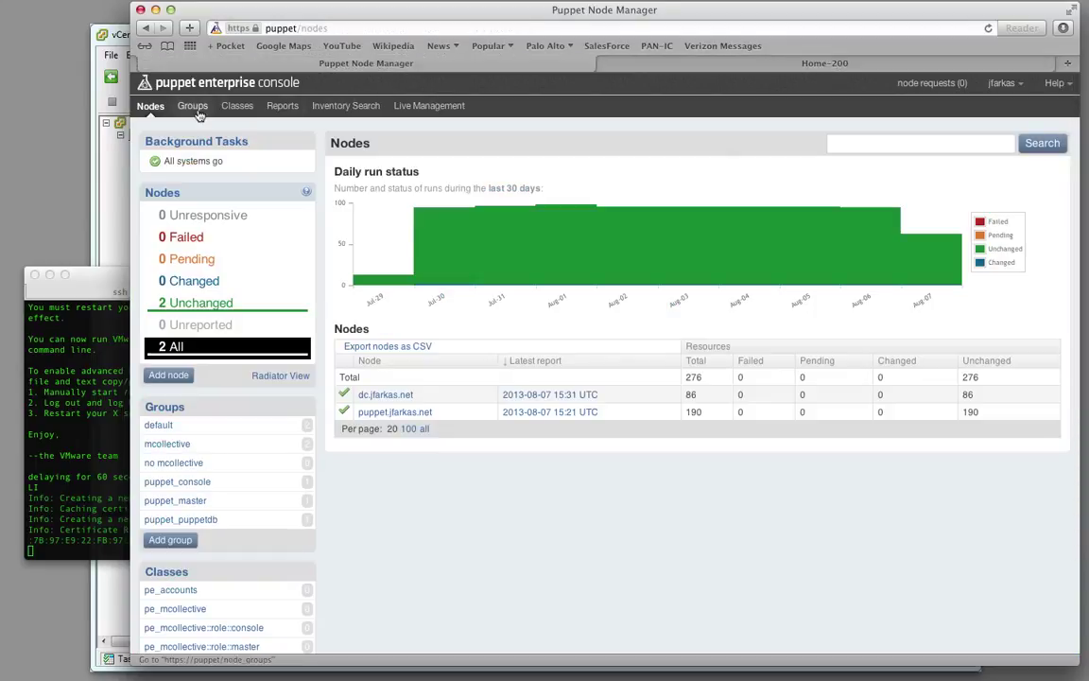
click(152, 107)
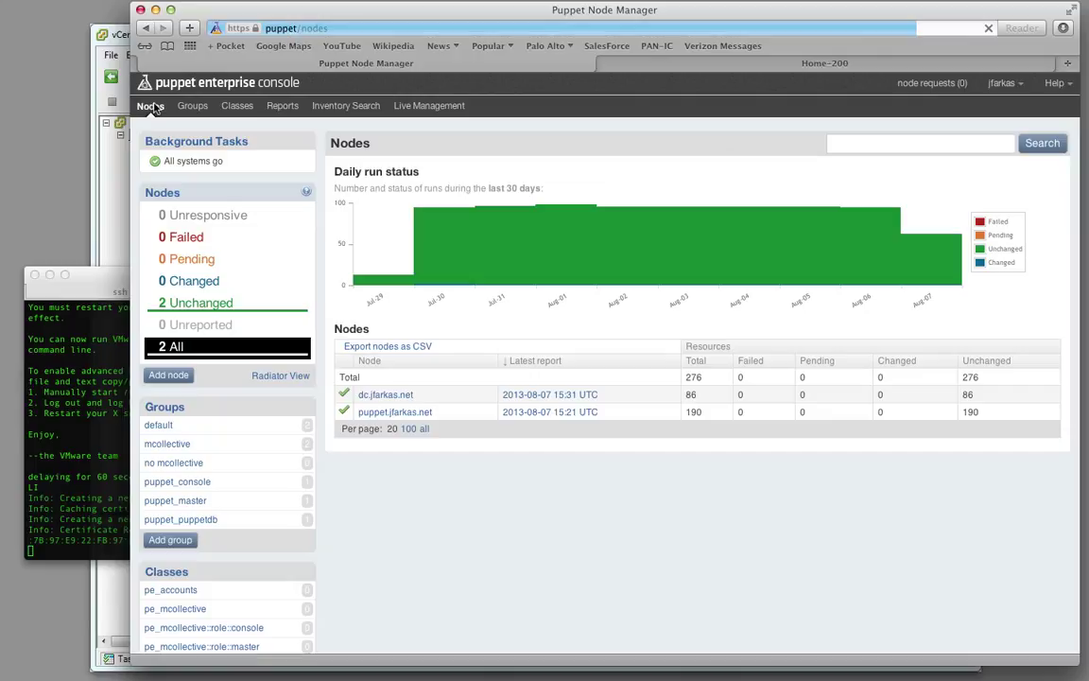
click(924, 83)
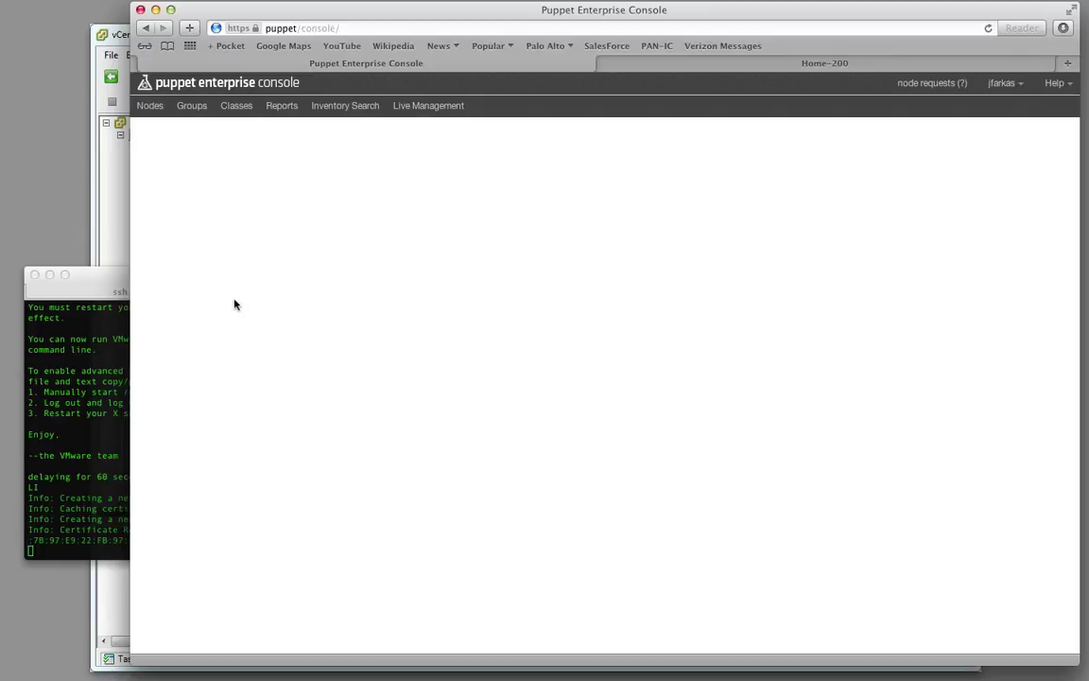
click(937, 84)
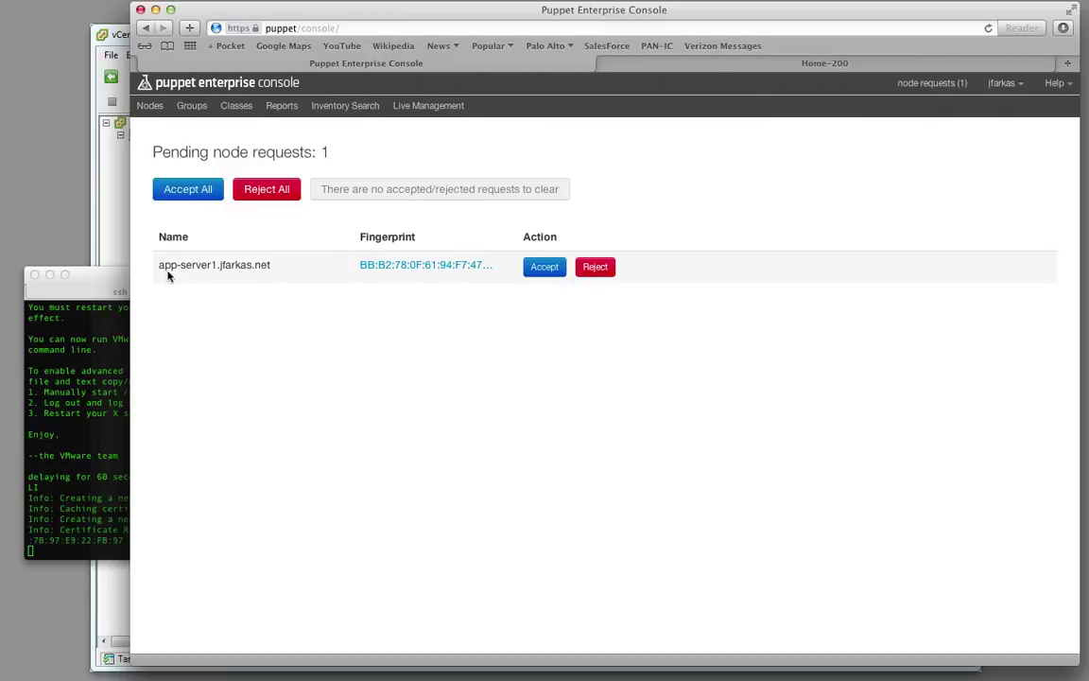
Accept app-server1.jfarkas.net's request, then select the terminal's 'dynamic-update: success' line.
click(546, 268)
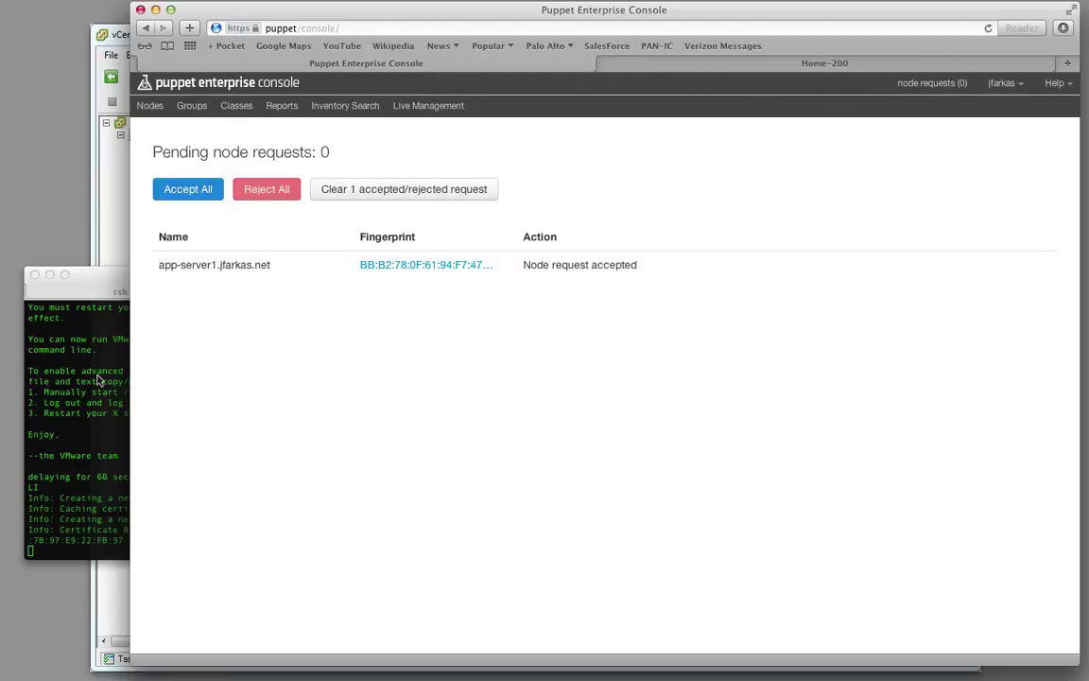
click(77, 348)
drag(133, 279, 331, 269)
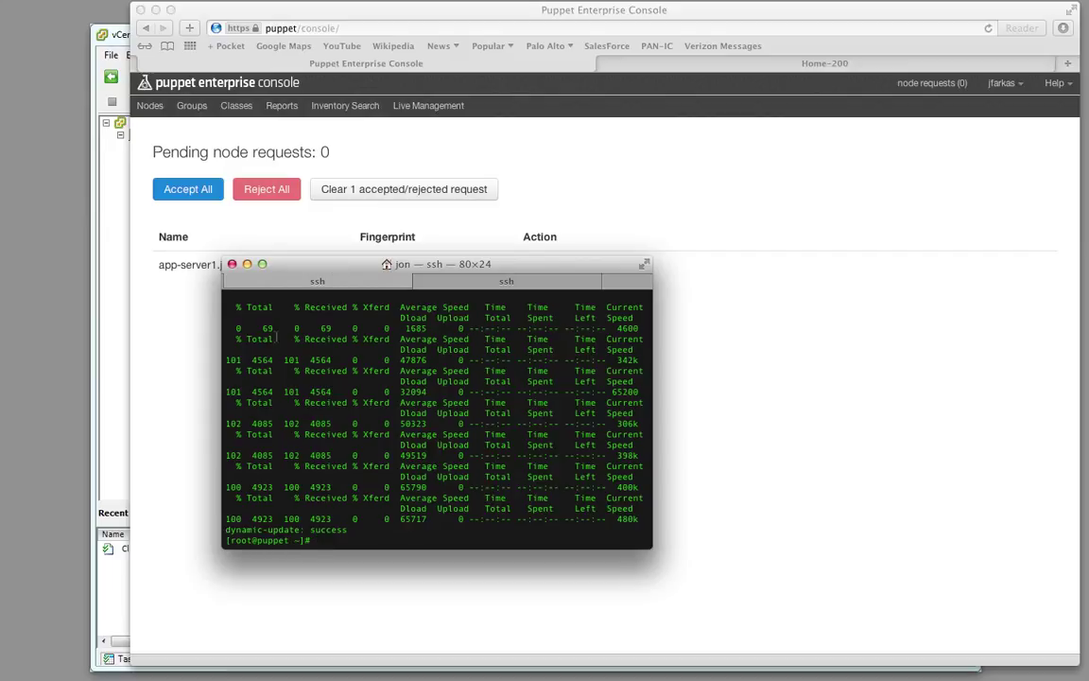
drag(225, 532, 350, 531)
Rerun the firewall's Linux address object query until 192.168.192.128 appears beside 192.168.192.52.
click(470, 282)
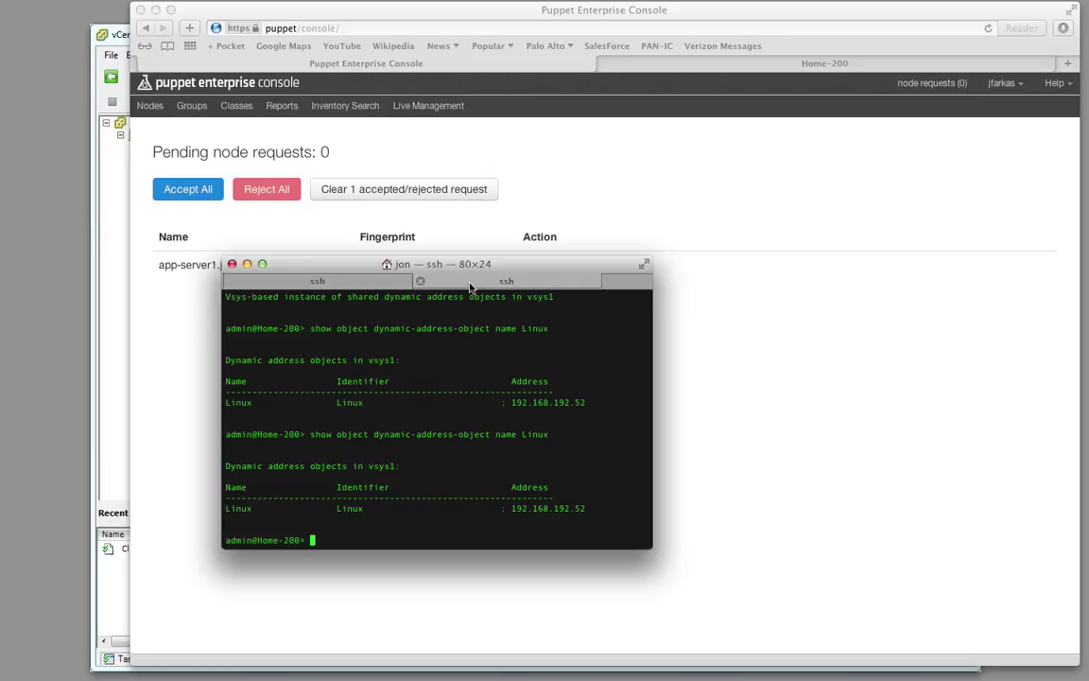
key(Up)
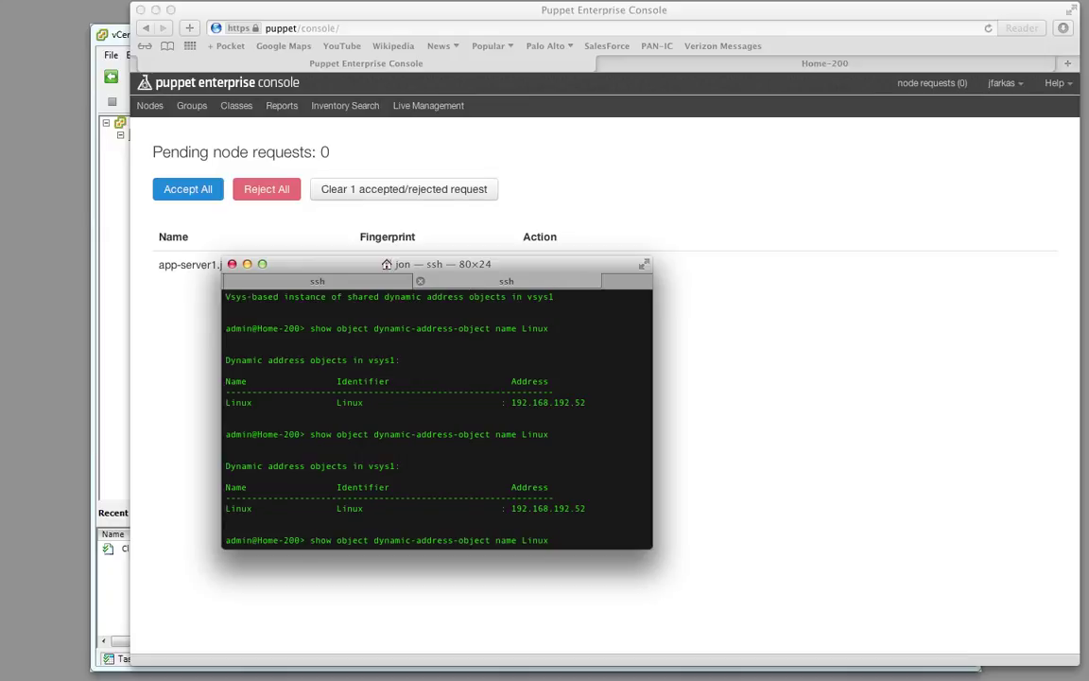
key(Return)
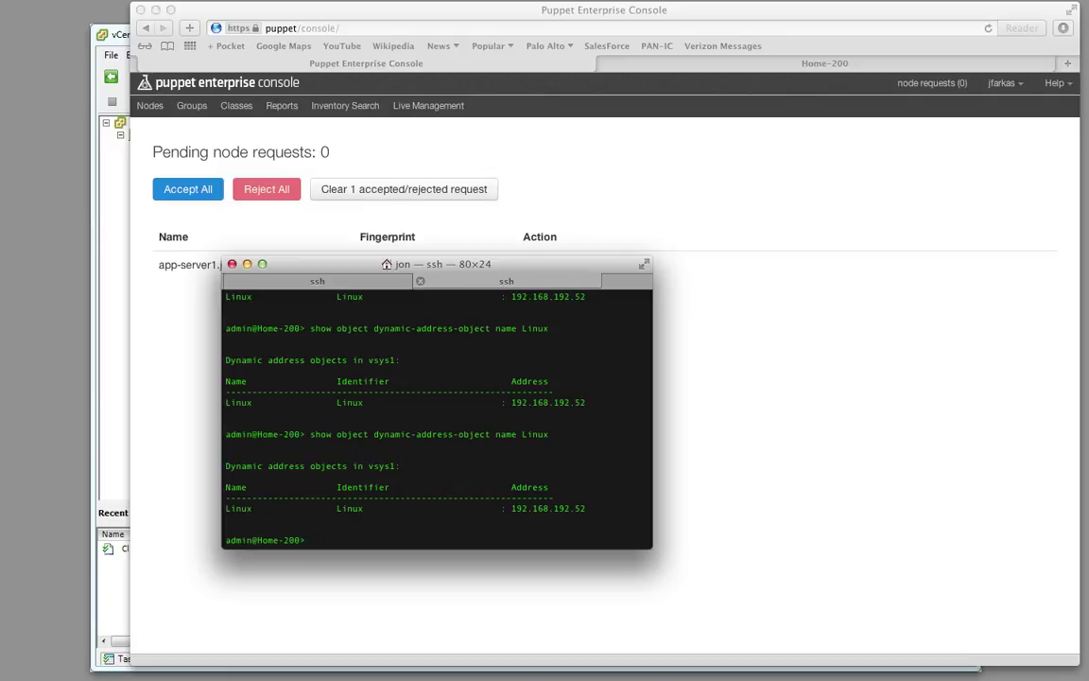
key(Up)
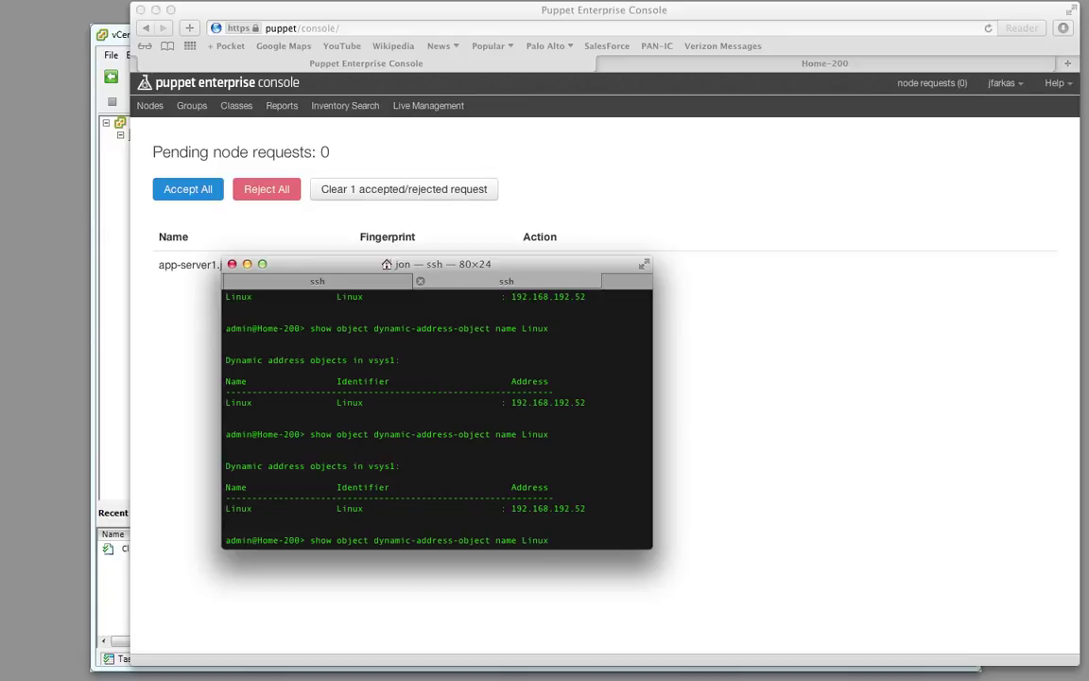
key(Return)
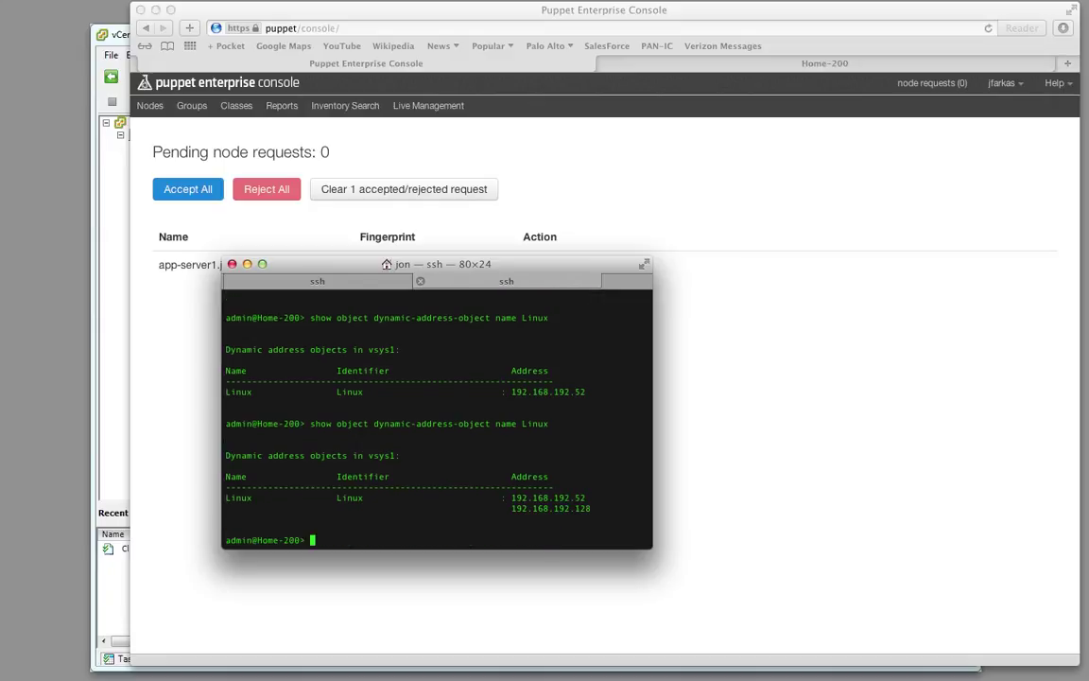
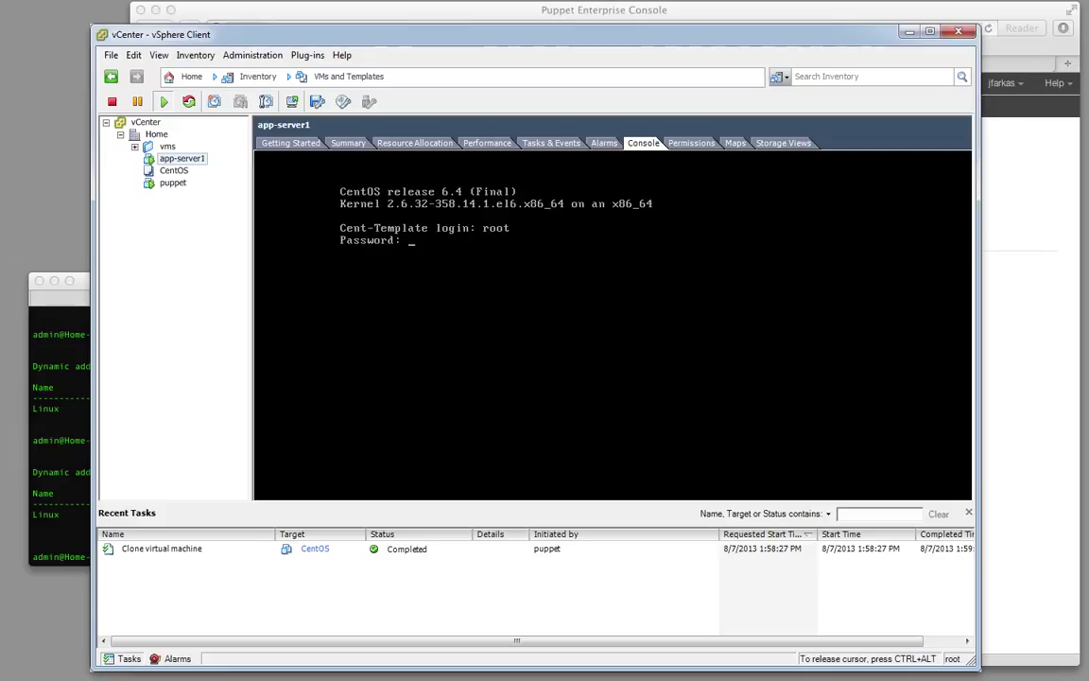
Log in as root on app-server1 and run yum update, which offers one initscripts upgrade (937 k).
key(Return)
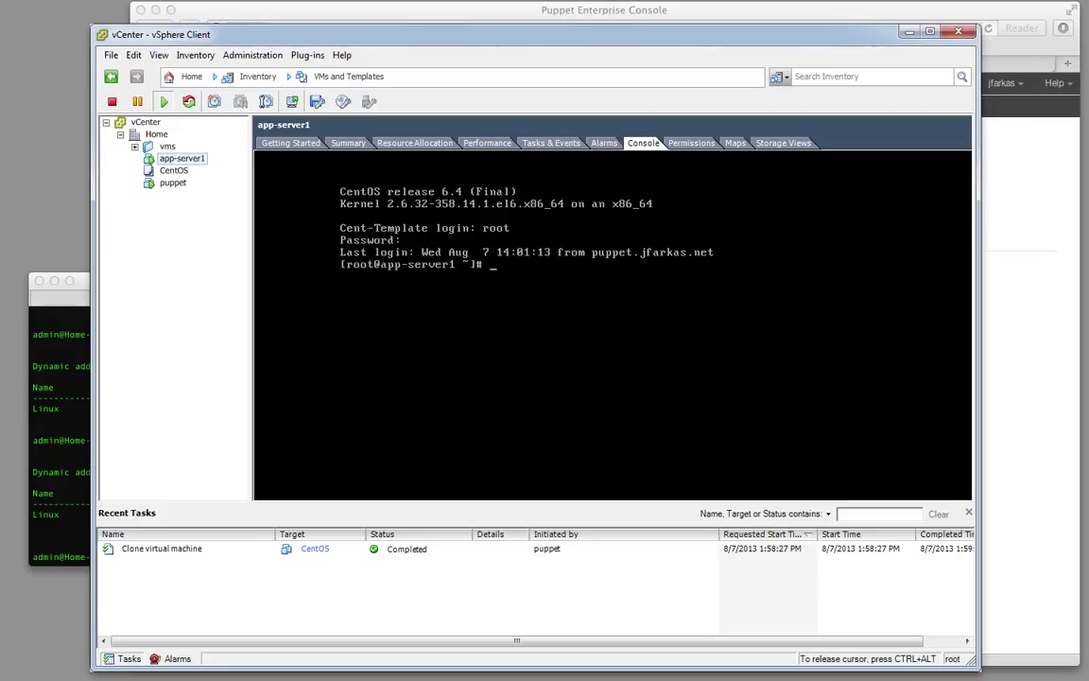
text(yum update)
key(Return)
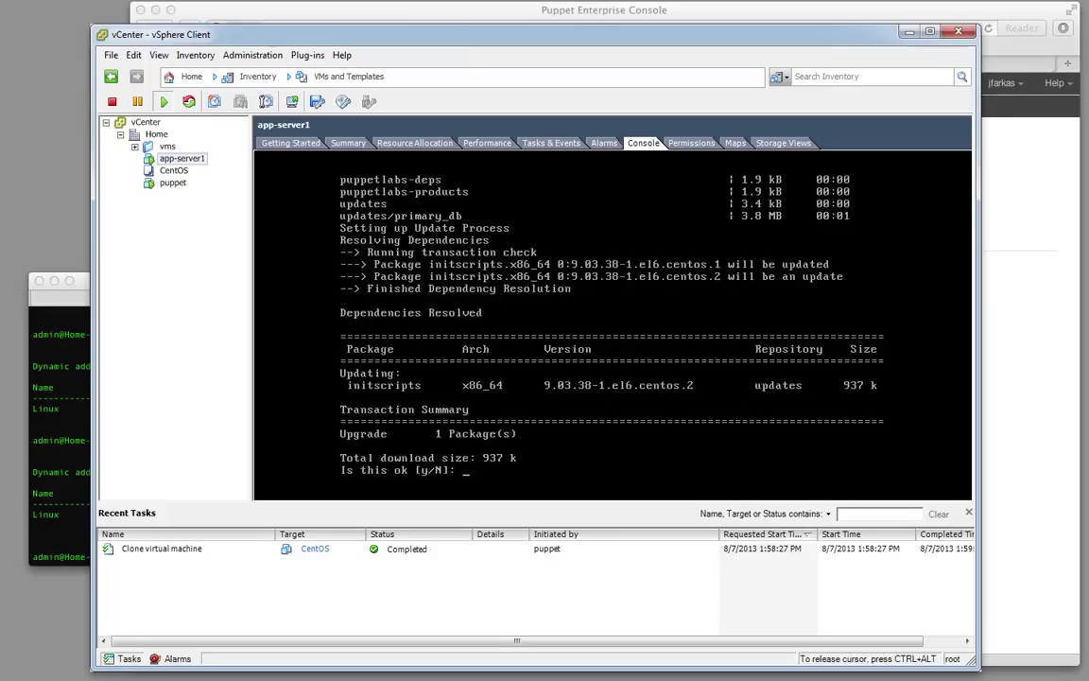
click(1007, 195)
Open the Traffic log viewer for the 'Allow YUM for dynamic servers' security rule from the Home-200 policies page.
click(791, 63)
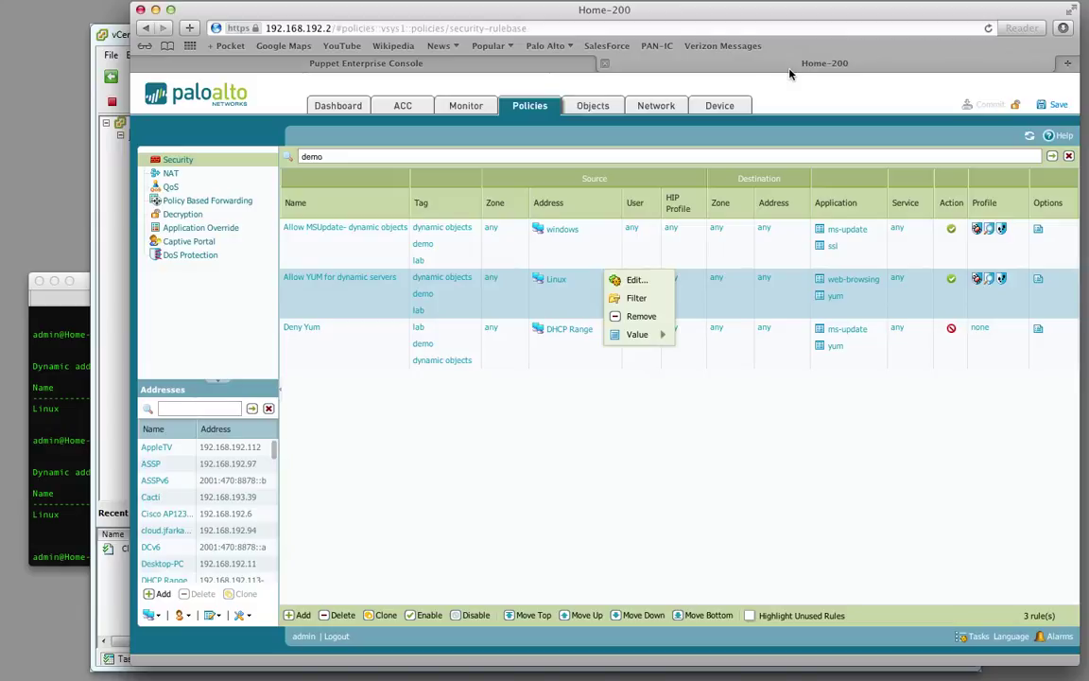
click(395, 287)
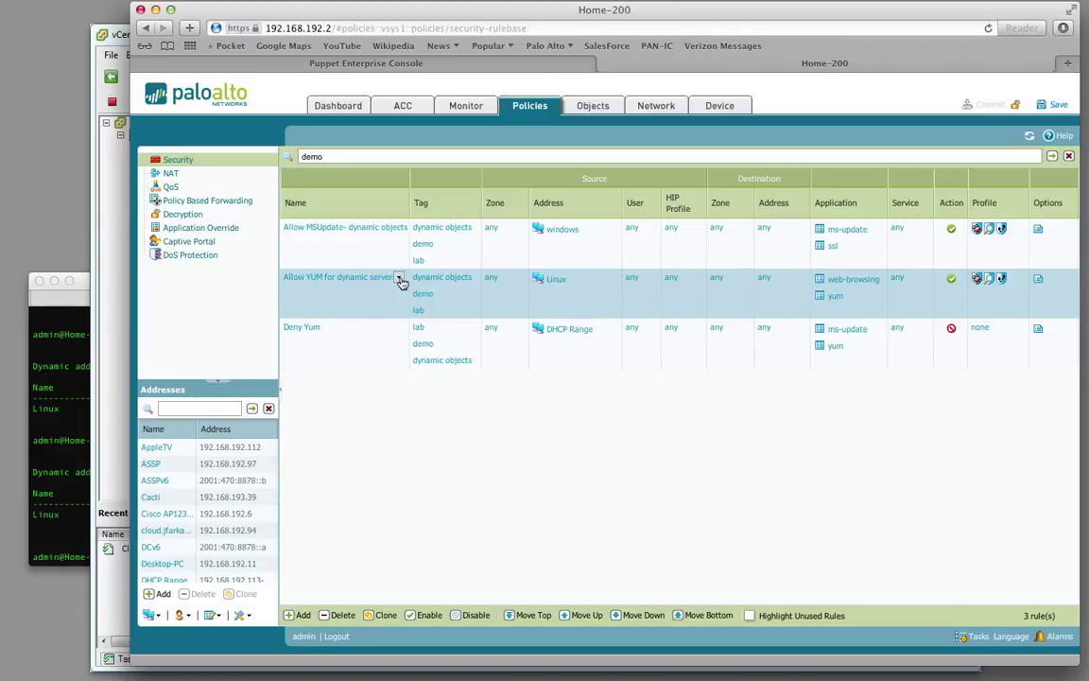
click(399, 280)
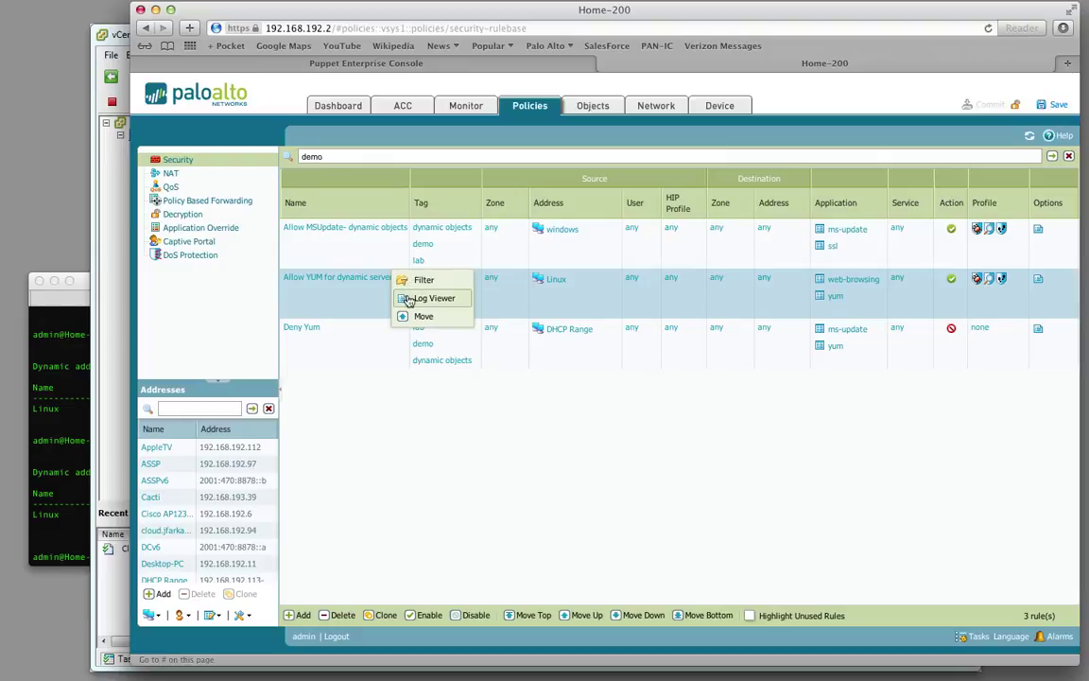
click(409, 299)
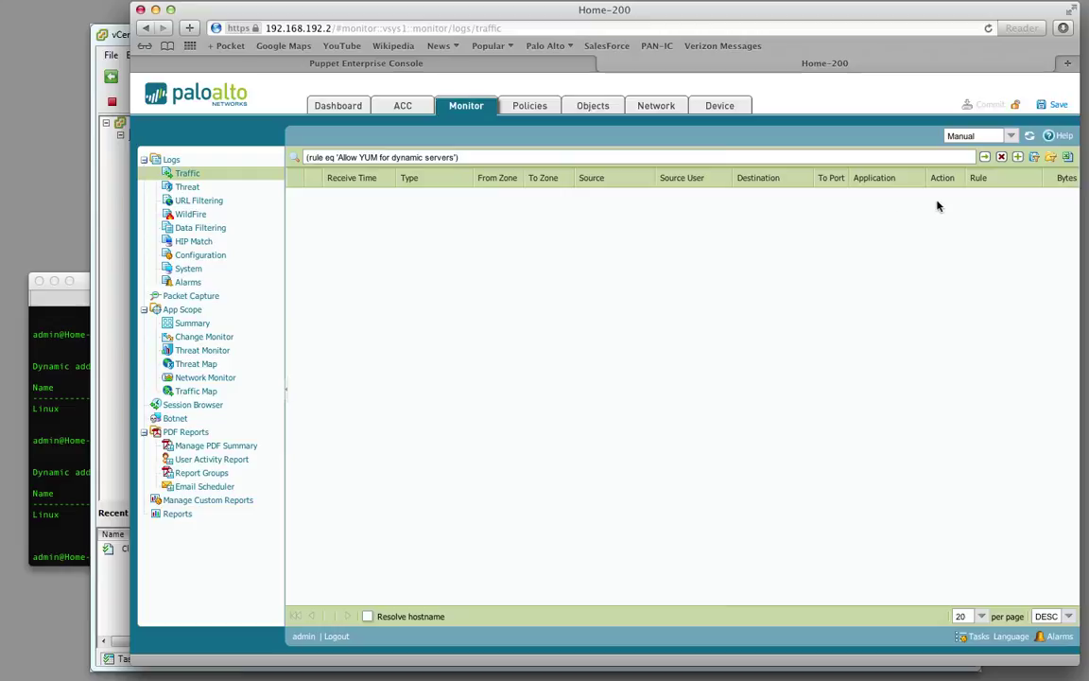
Reapply the rule filter and compare against the ssh terminal; three allowed yum sessions from 192.168.192.128 appear.
click(985, 158)
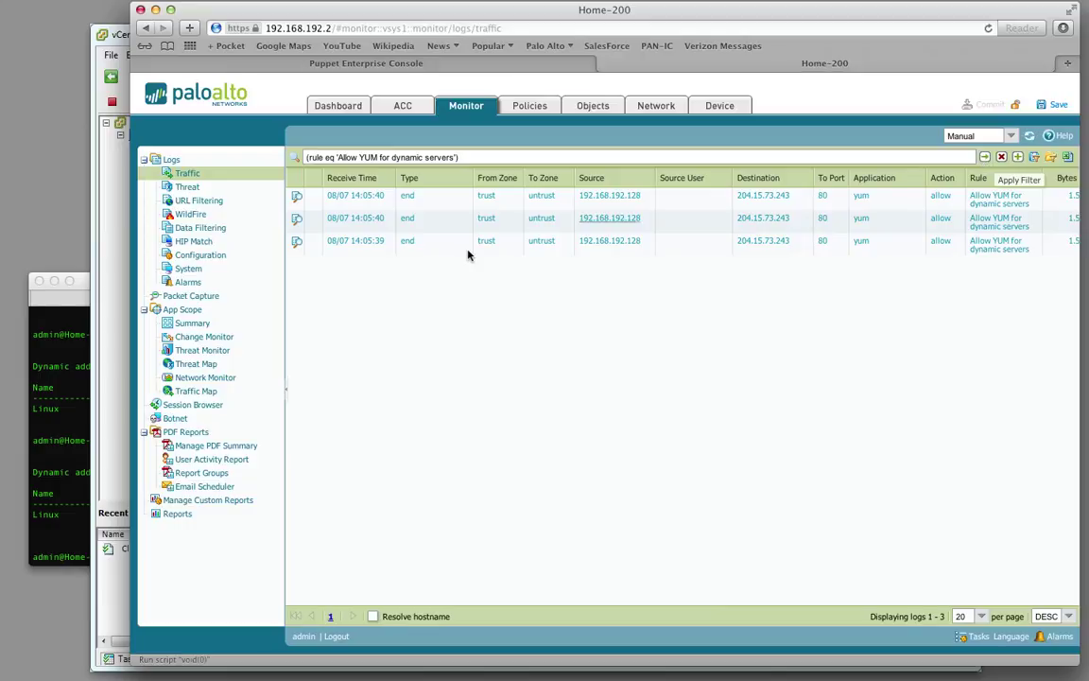
click(74, 342)
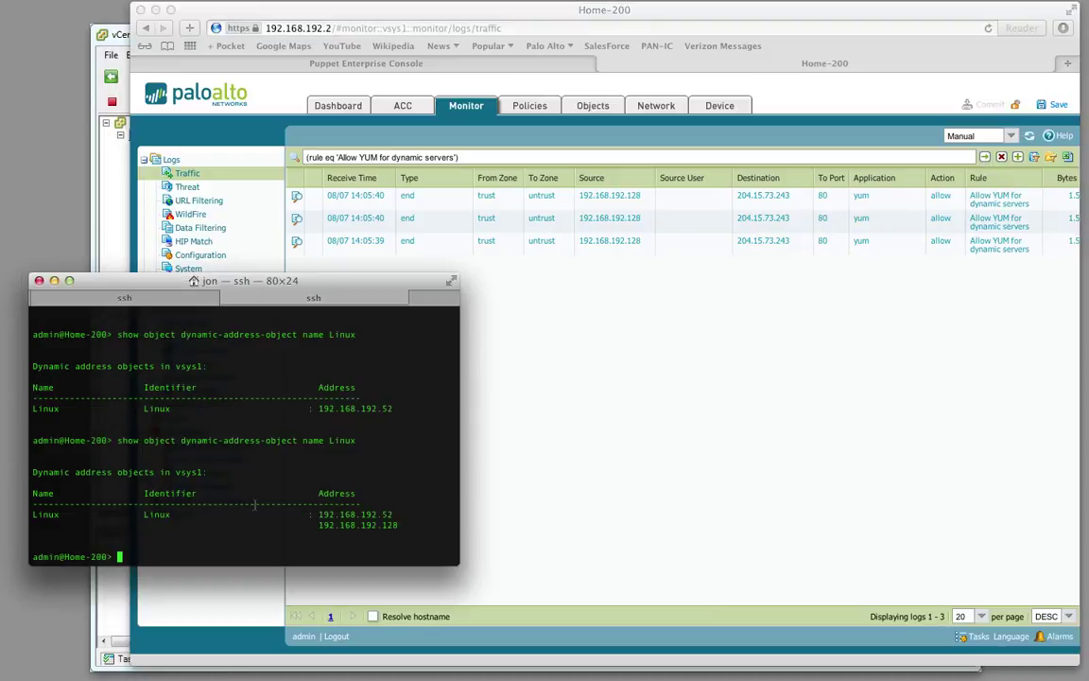
click(565, 414)
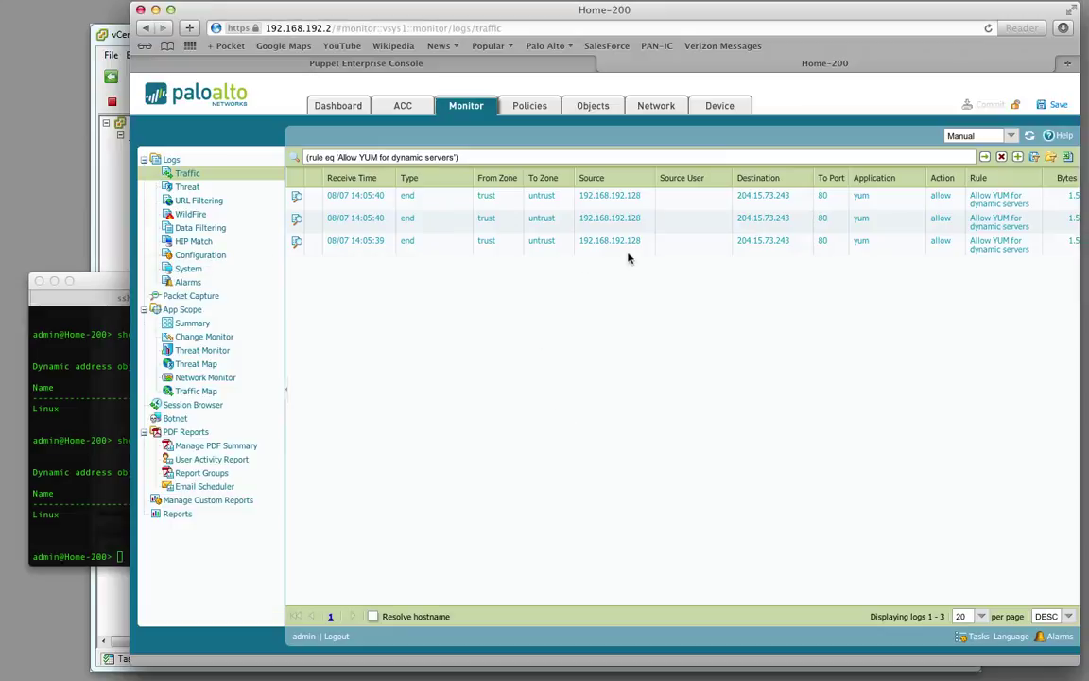